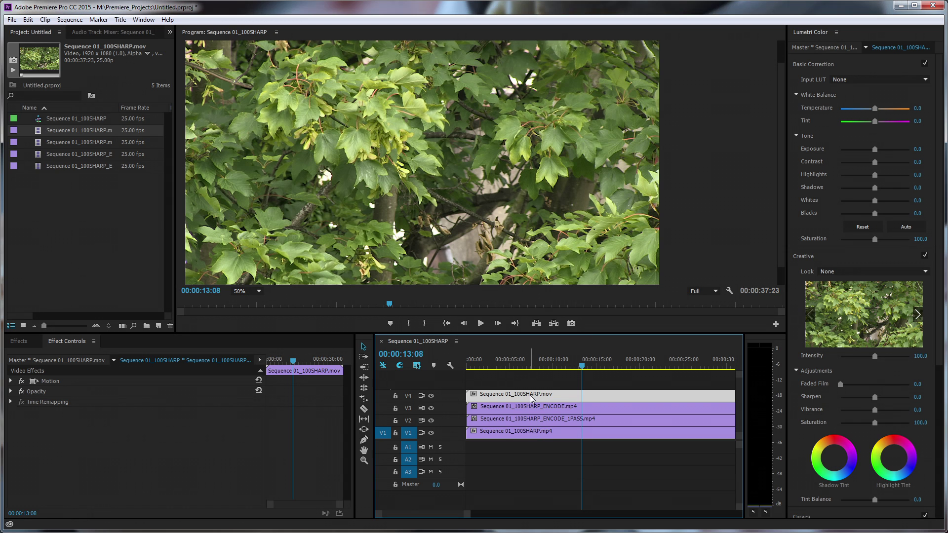
- Inspect each stacked clip: the original .mov on V4, ENCODE on V3, ENCODE_1PASS on V2, and Sequence 01_100SHARP.mp4 on V1
left_click(515, 394)
left_click(560, 409)
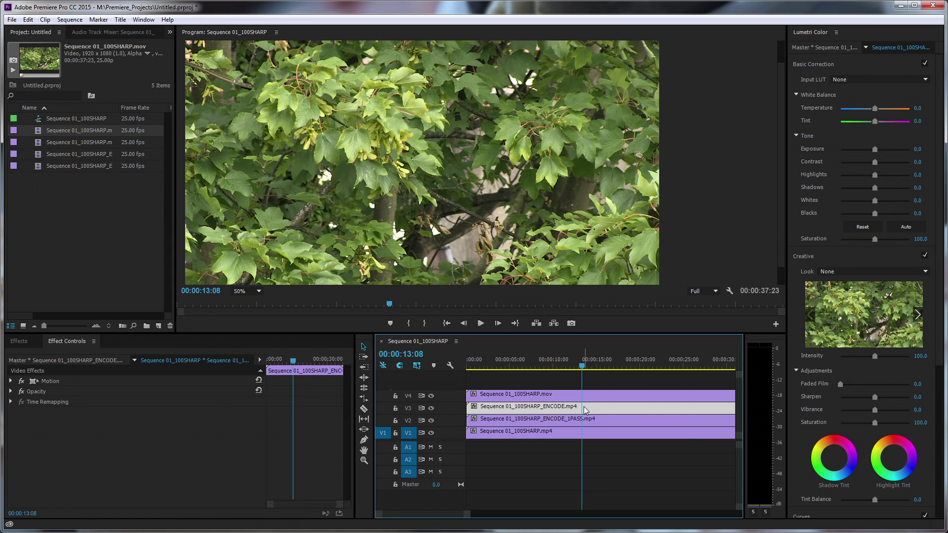
left_click(528, 423)
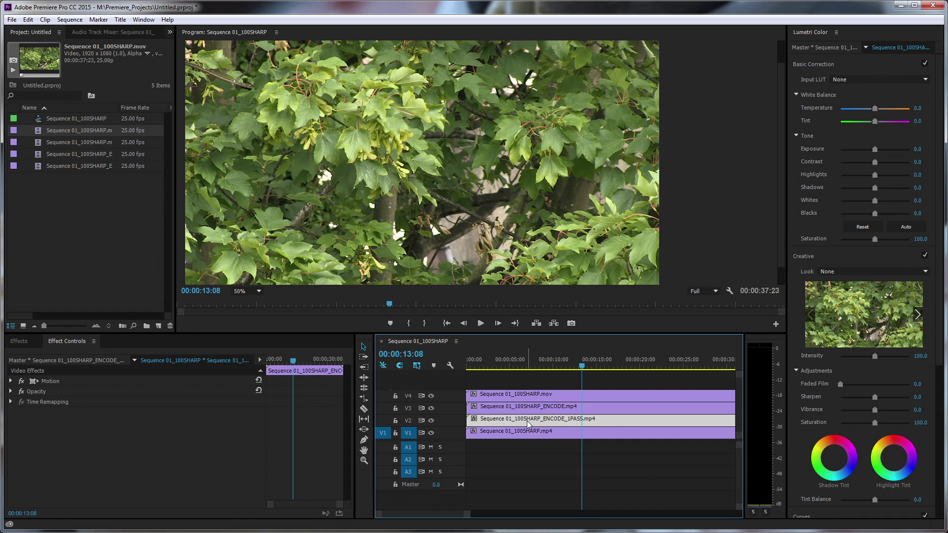
left_click(531, 411)
left_click(532, 423)
left_click(531, 411)
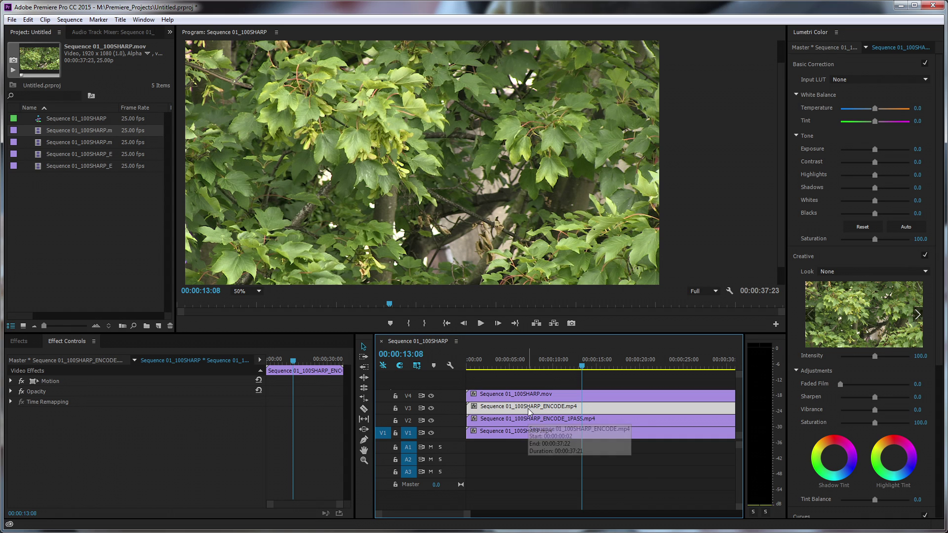
left_click(527, 422)
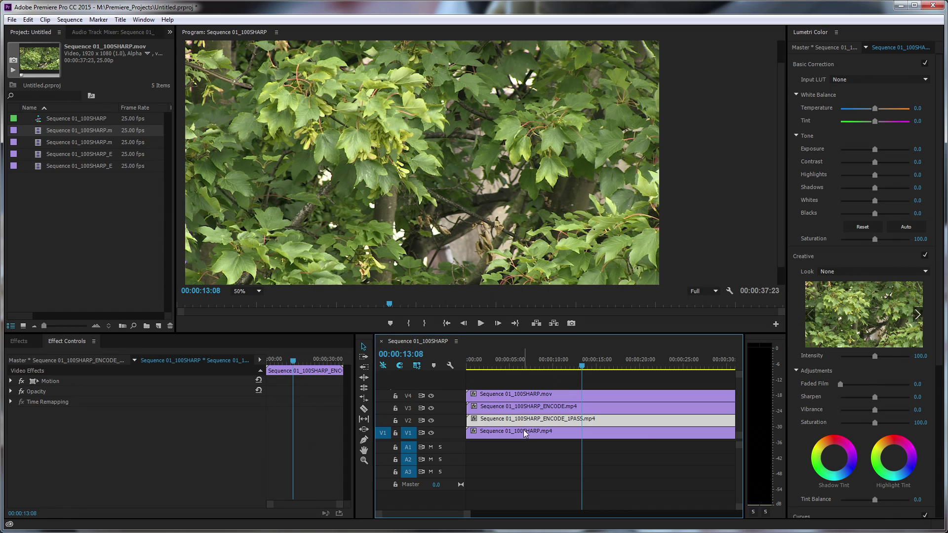
left_click(525, 433)
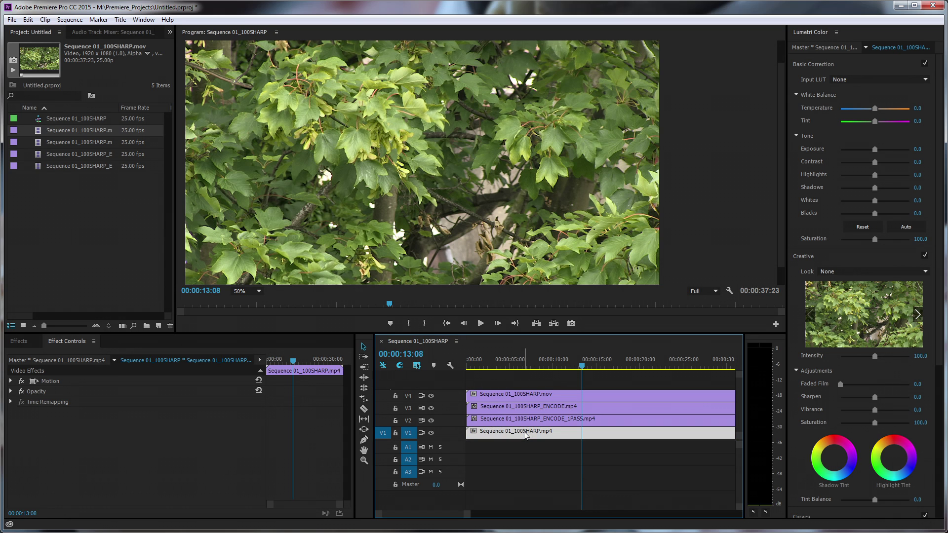
left_click(529, 394)
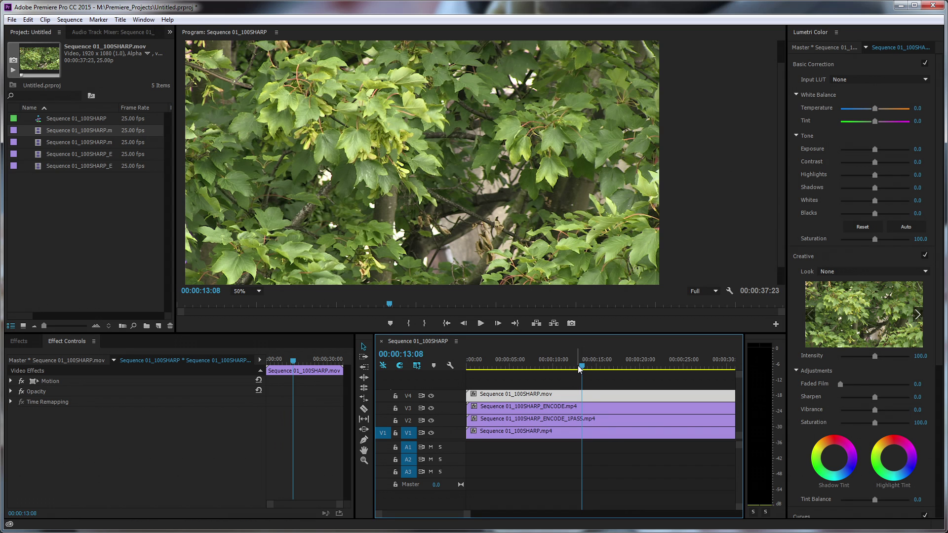
- Scrub through the tree clip and settle the playhead on 00:00:13:06
left_click_drag(581, 366, 607, 368)
key("j")
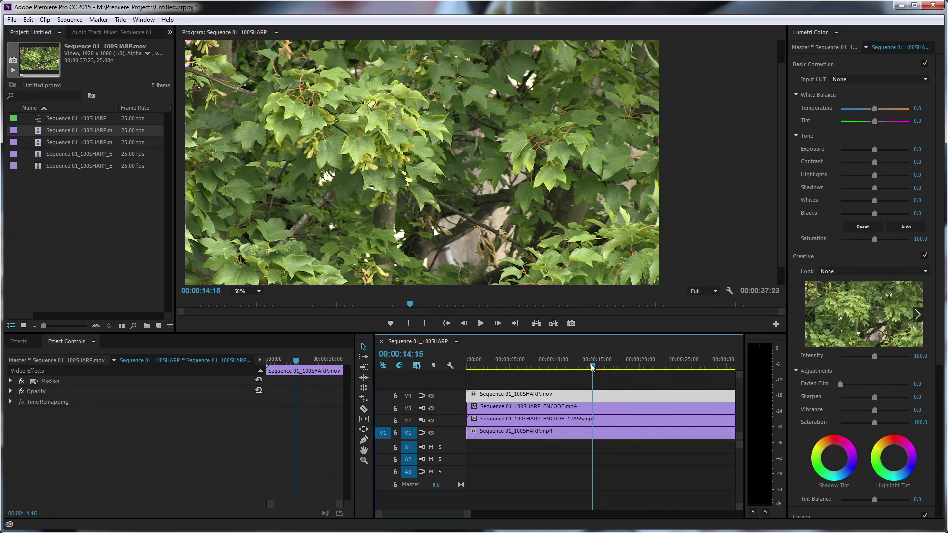
left_click_drag(595, 367, 579, 363)
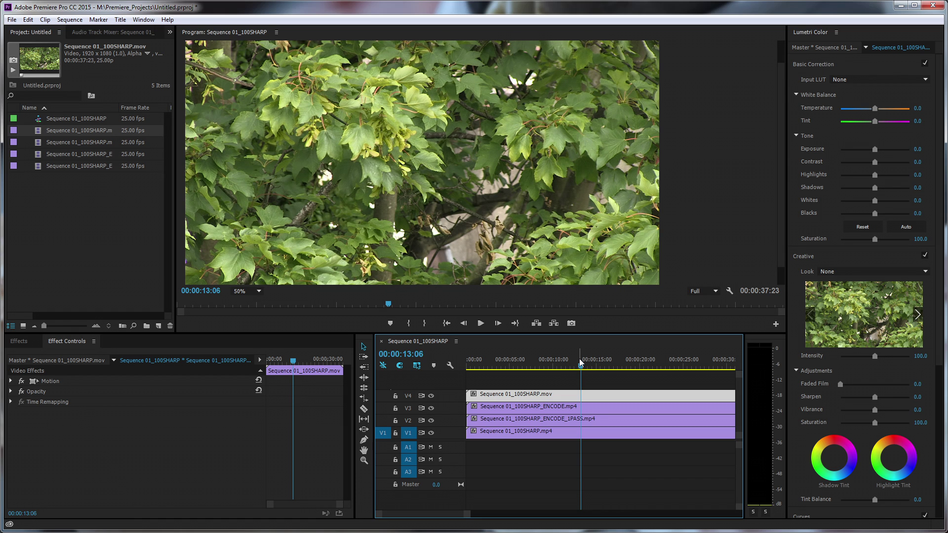
- View the tree frame at 100% in the Program monitor, panned to its upper right
left_click(259, 292)
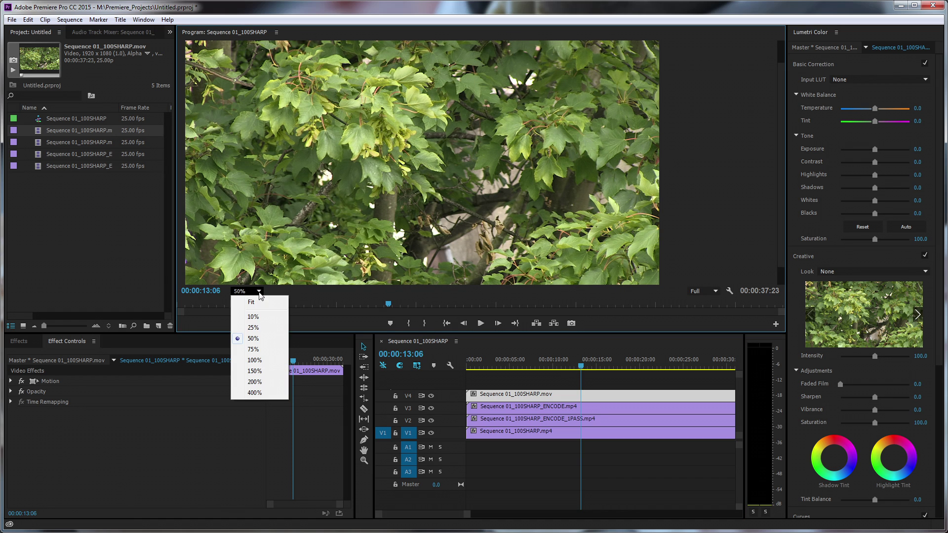
left_click(269, 362)
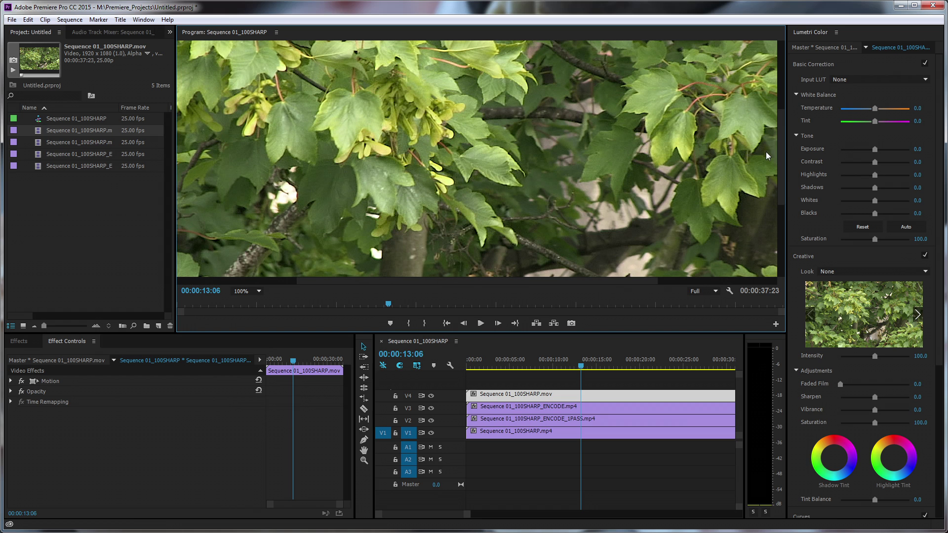
left_click_drag(780, 156, 778, 130)
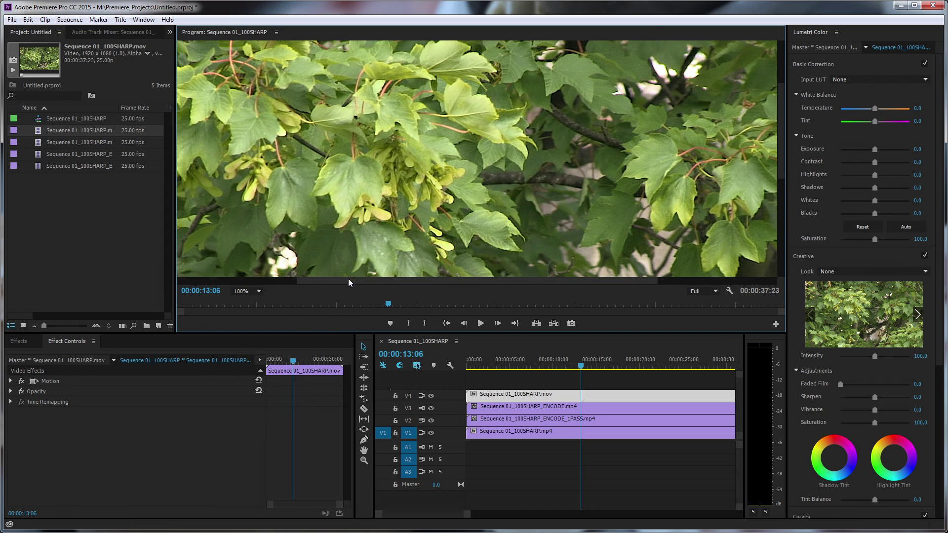
left_click_drag(349, 280, 405, 284)
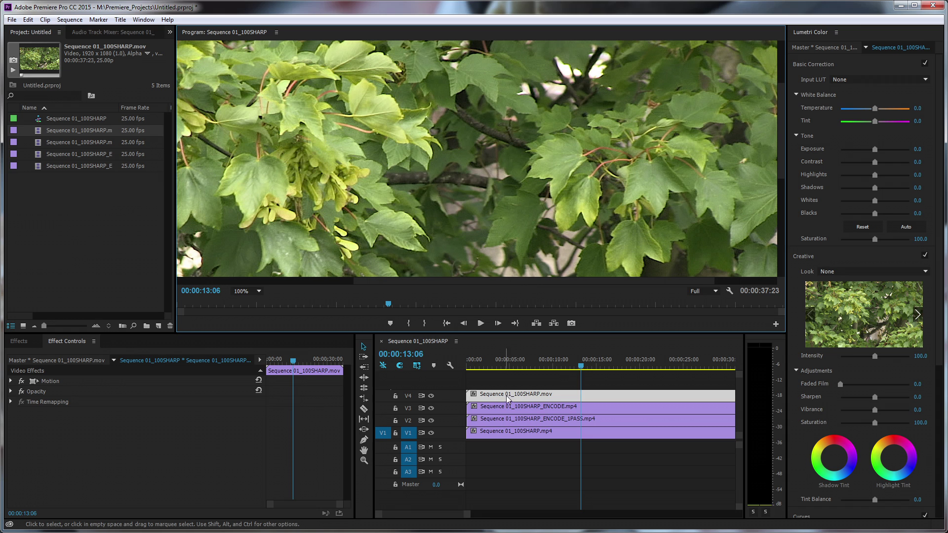
- Toggle V4's track output to compare the original .mov, leaving it hidden
left_click(432, 395)
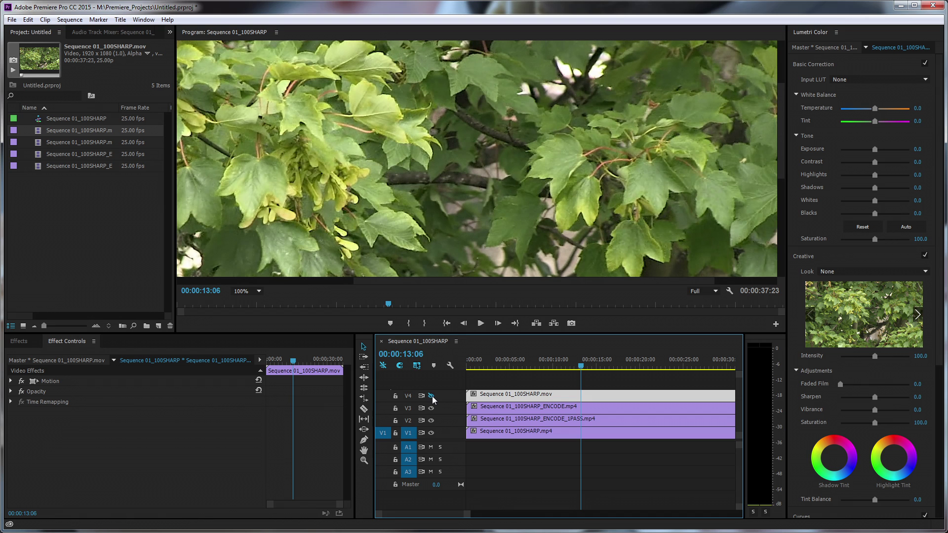
left_click(432, 396)
left_click(432, 396)
- Toggle V3's output repeatedly to compare encodes, ending hidden so the V2 ENCODE_1PASS shows
left_click(430, 409)
left_click(431, 409)
left_click(431, 408)
left_click(431, 408)
left_click(431, 407)
left_click(431, 408)
left_click(431, 408)
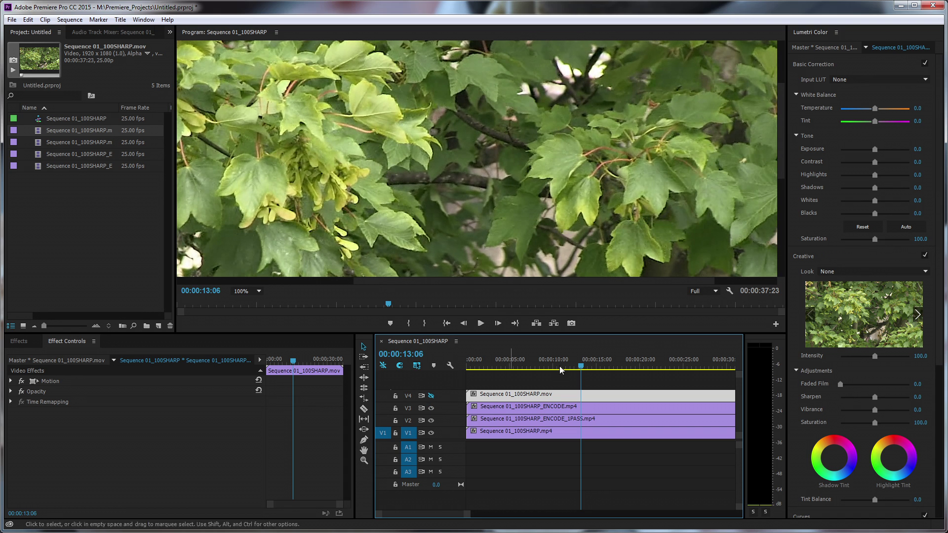
left_click(431, 408)
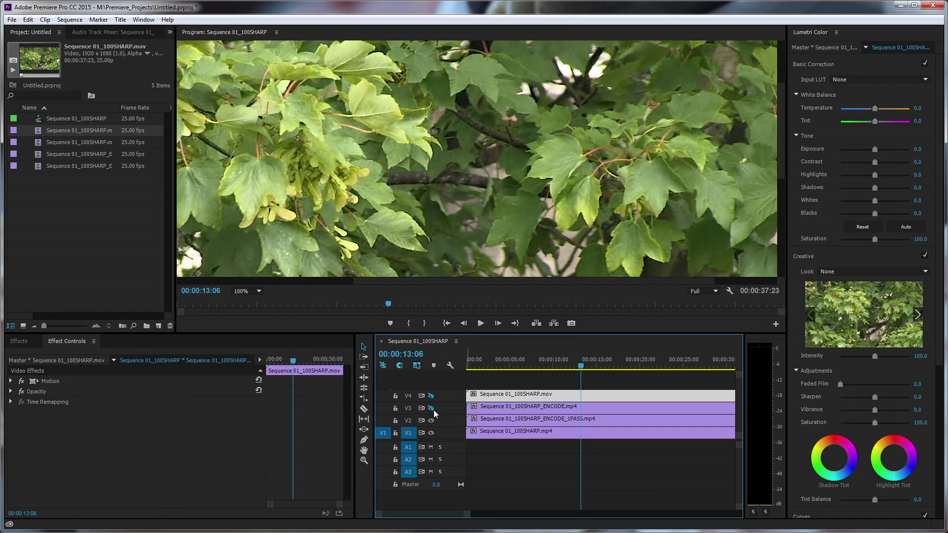
left_click(432, 408)
left_click(432, 408)
left_click(432, 408)
- Flip V2's output on and off to compare ENCODE_1PASS against Sequence 01_100SHARP.mp4, ending hidden
left_click(432, 421)
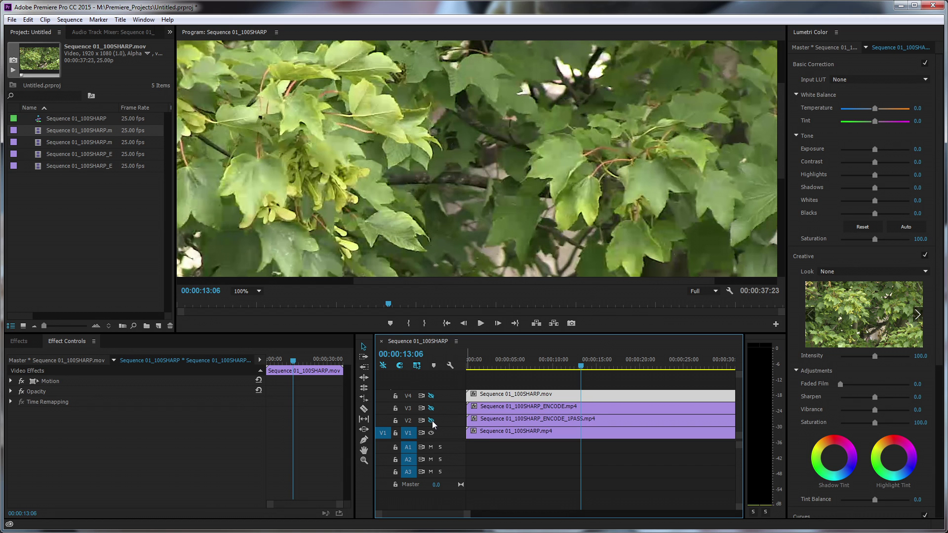
left_click(432, 421)
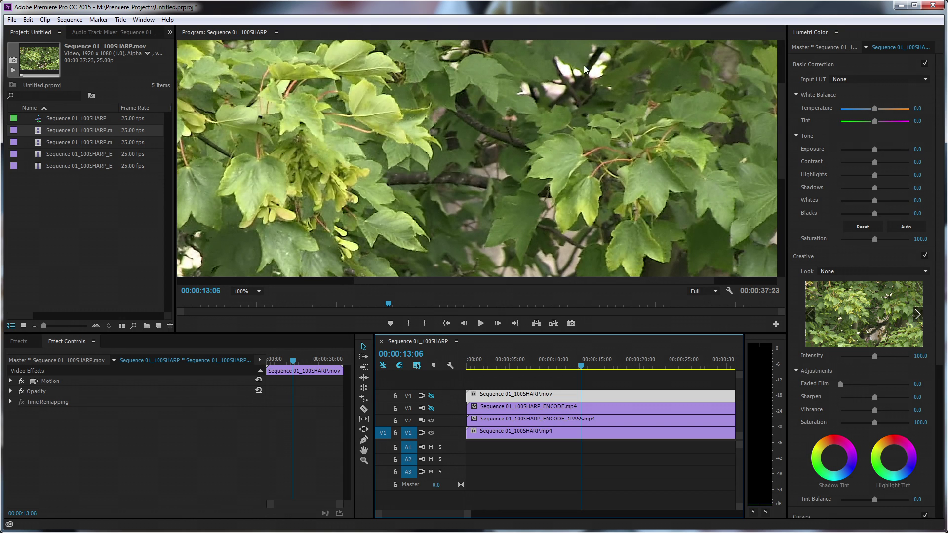
left_click(432, 421)
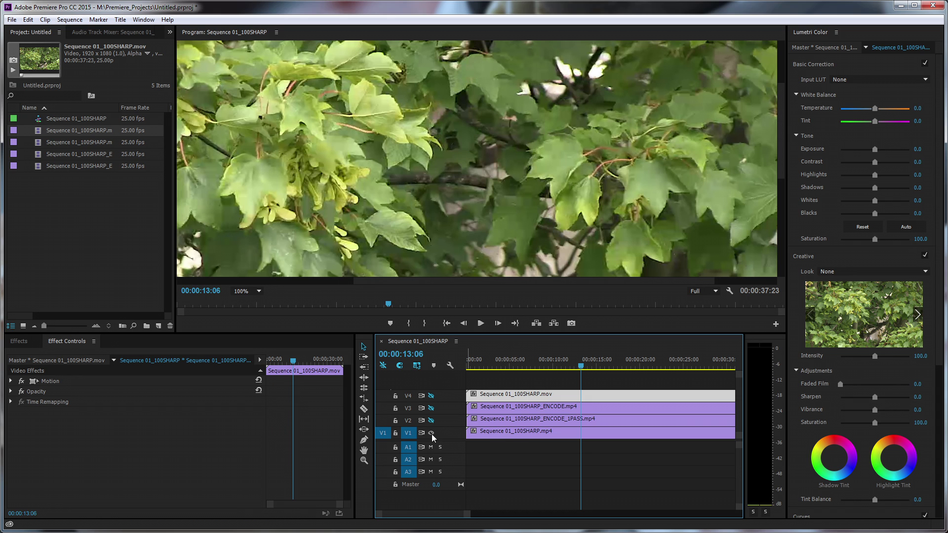
left_click(431, 420)
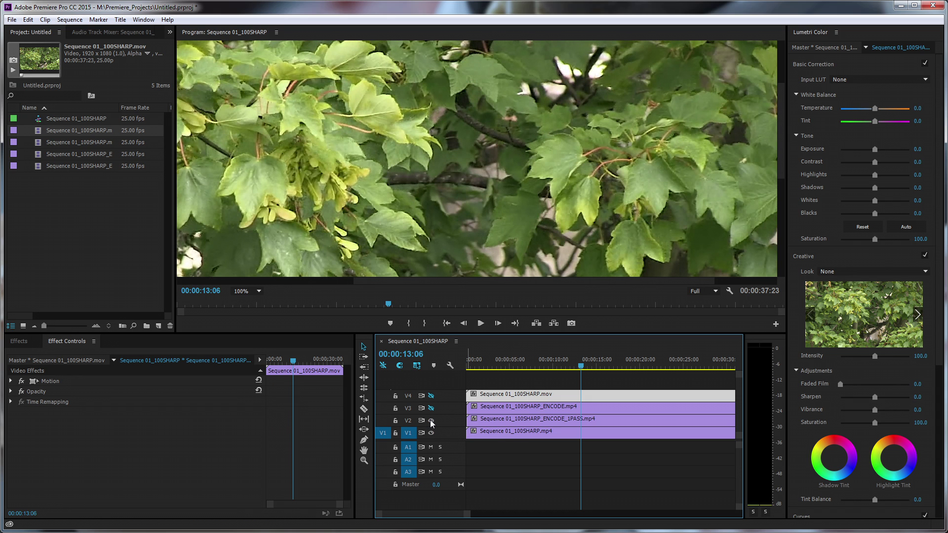
left_click(431, 421)
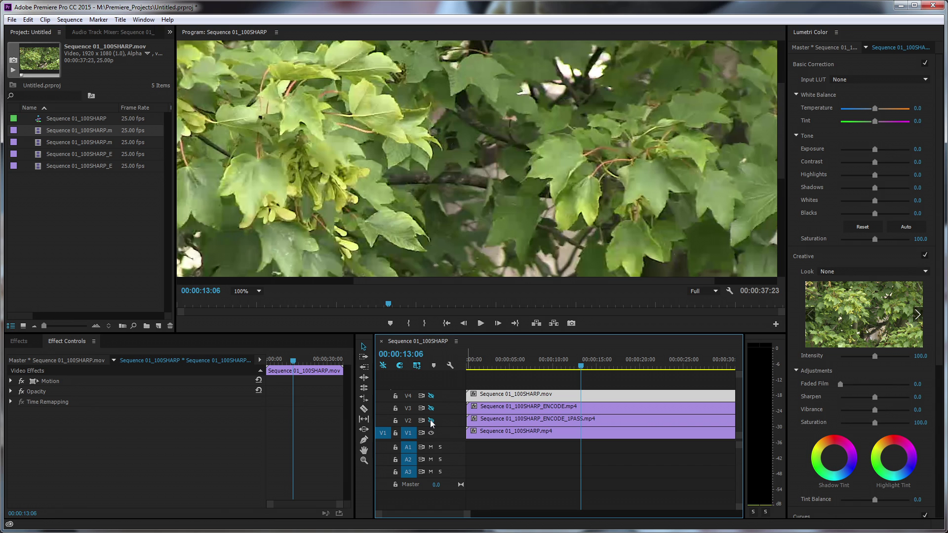
left_click(431, 421)
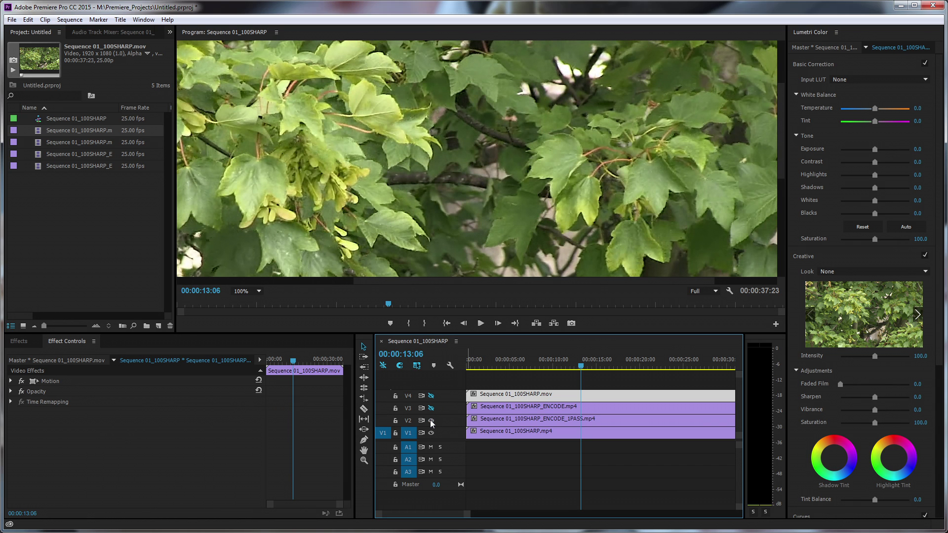
left_click(431, 421)
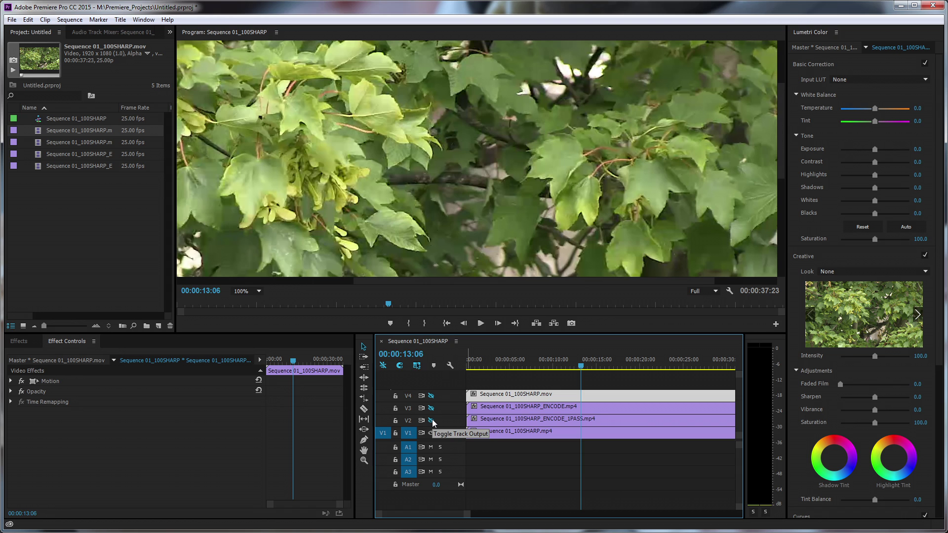
- Restore V2's output, then zoom the Program monitor to 200% and pan across the tree frame
left_click(431, 420)
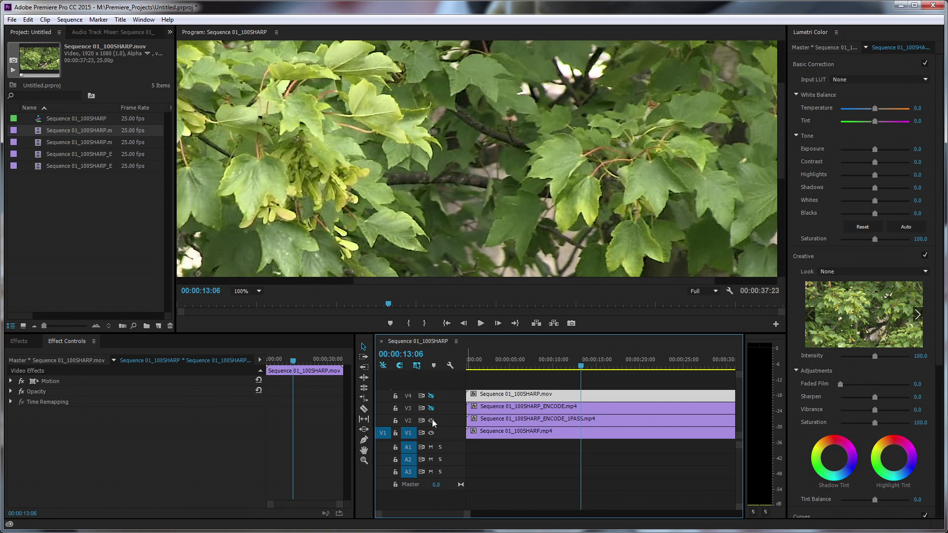
left_click(259, 290)
left_click(266, 383)
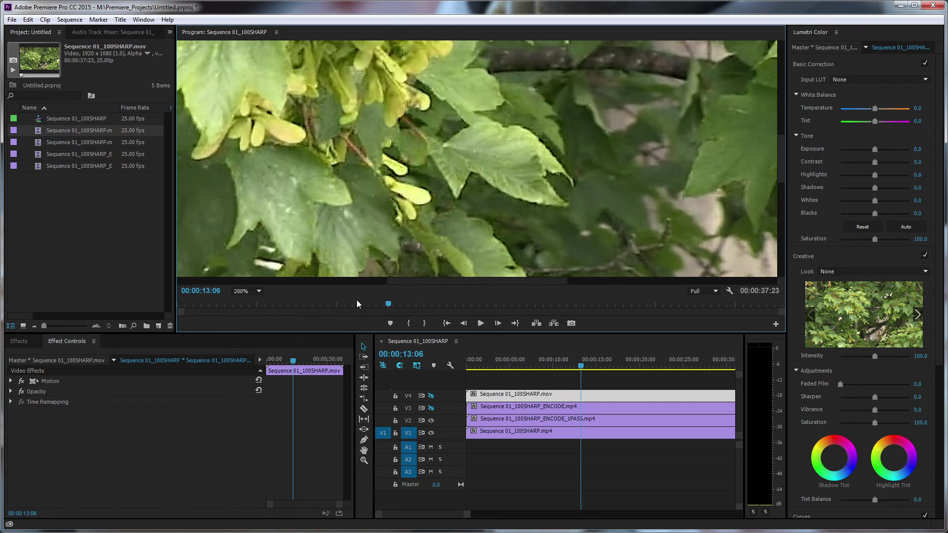
left_click_drag(419, 282, 538, 280)
mouse_move(781, 172)
left_mouse_down()
mouse_move(780, 147)
mouse_move(780, 159)
left_mouse_up()
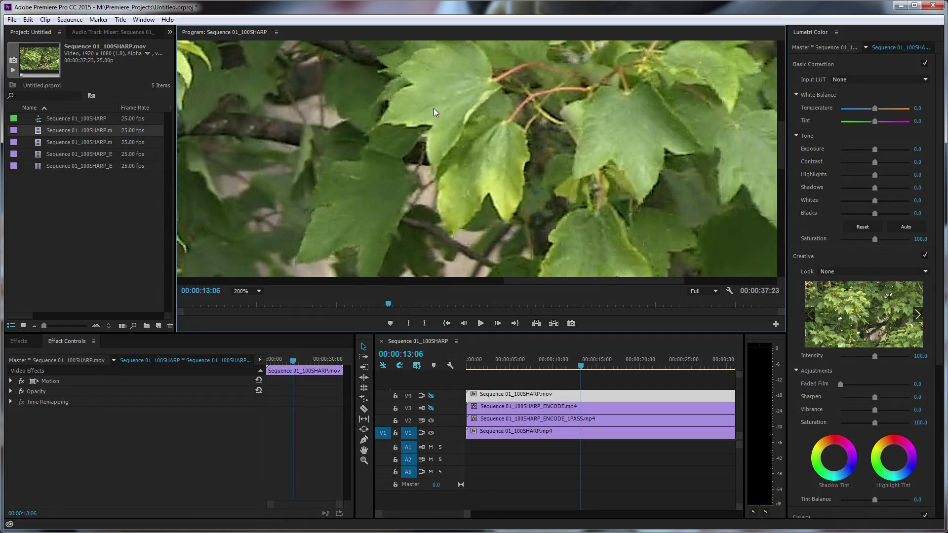
left_click(431, 420)
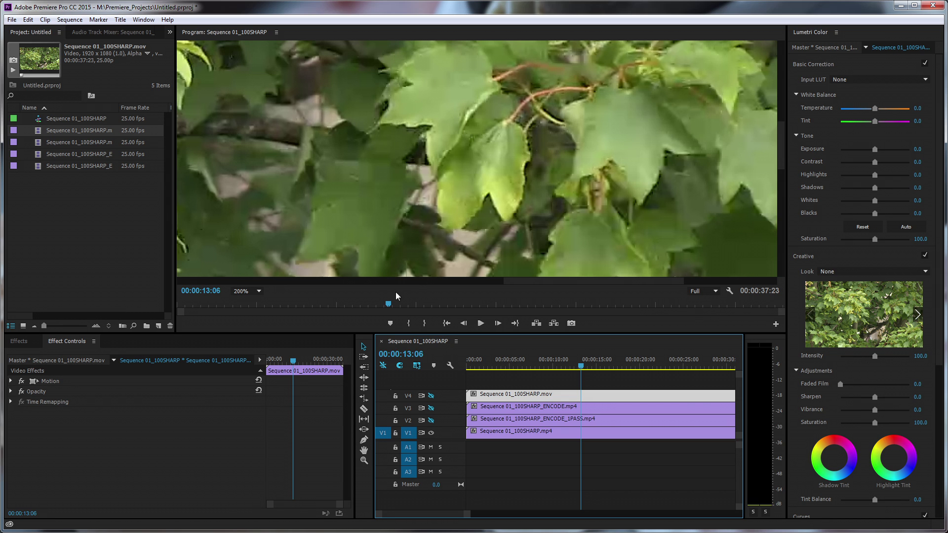
left_click(431, 421)
left_click(431, 421)
left_click(431, 419)
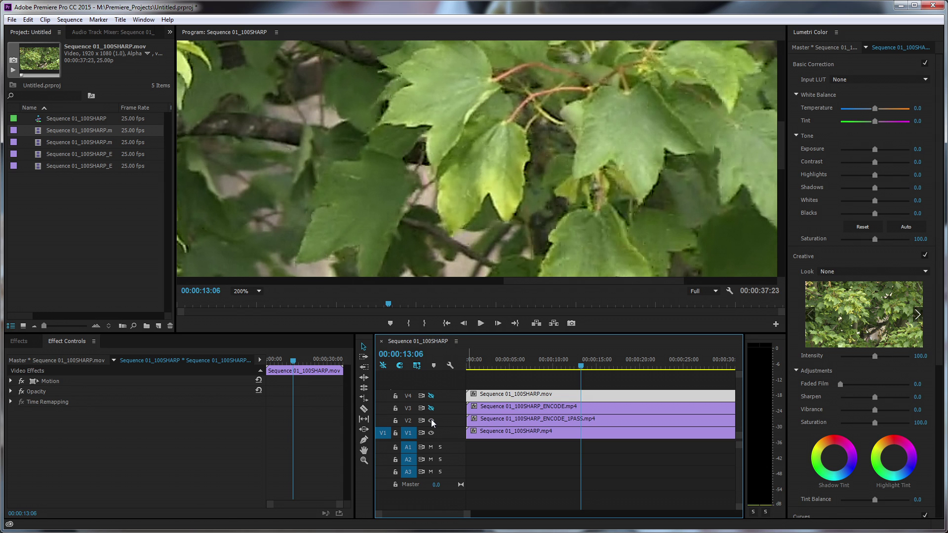